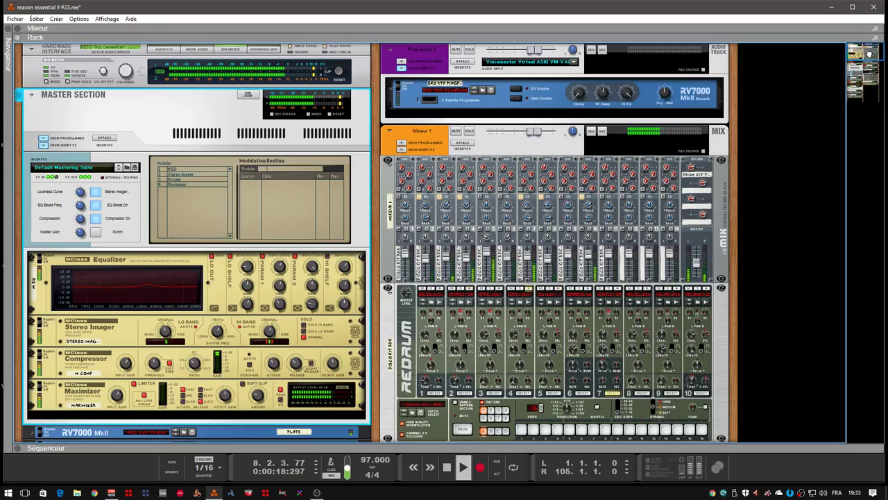
Move the GuitarElementz1-12 mix channel with its NN-XT into the second rack column, below the 808-Automatic Static device.
drag(869, 54, 884, 93)
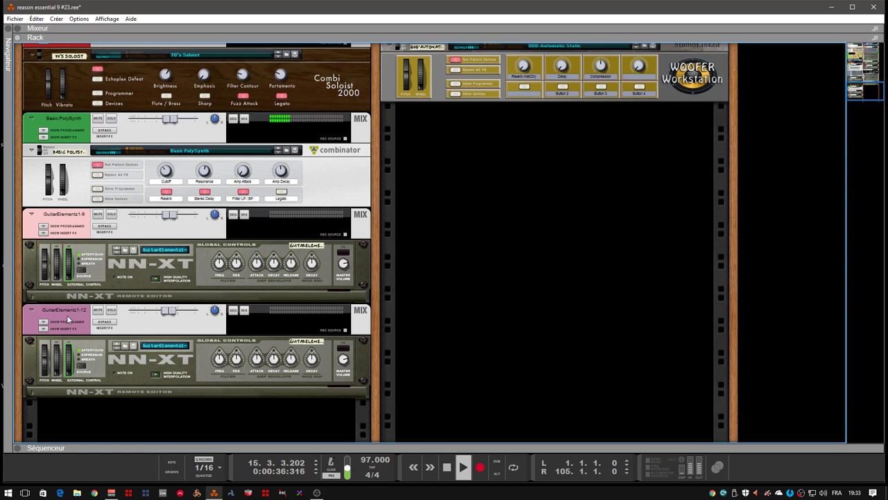
drag(66, 315, 402, 161)
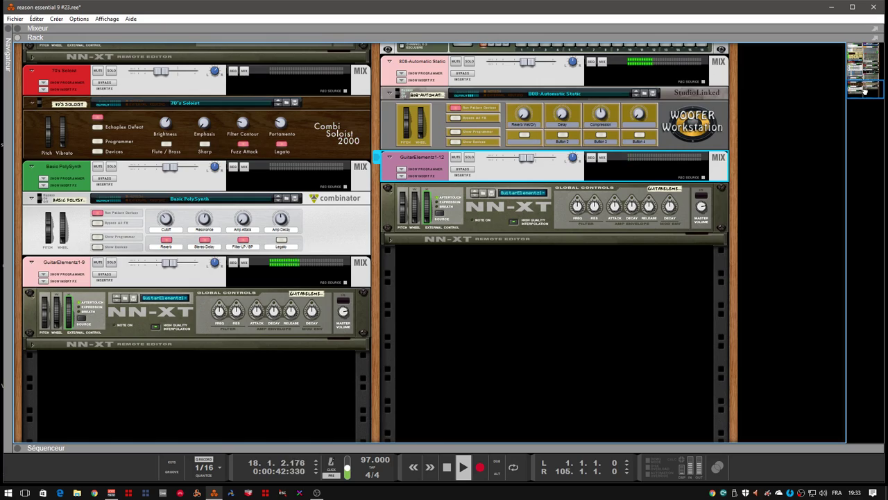
Display the sequencer alone, zoom the timeline to roughly the first 43 bars, and enlarge the track heights.
drag(864, 90, 859, 53)
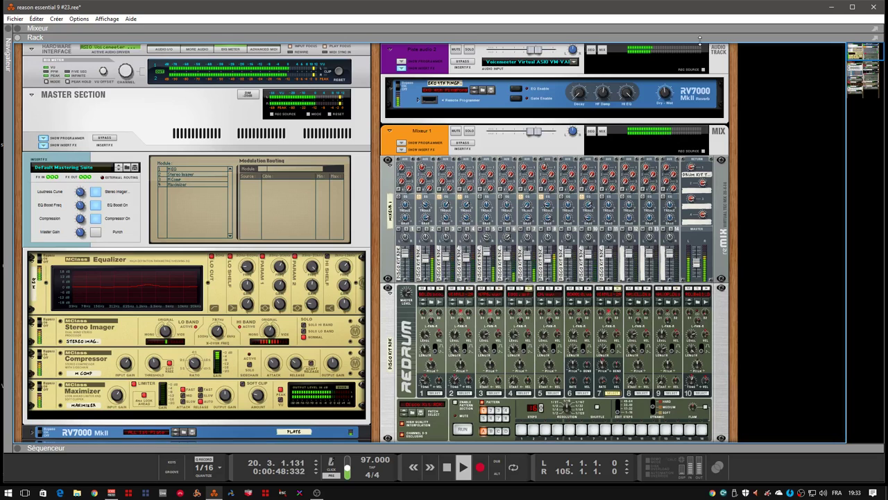
click(18, 38)
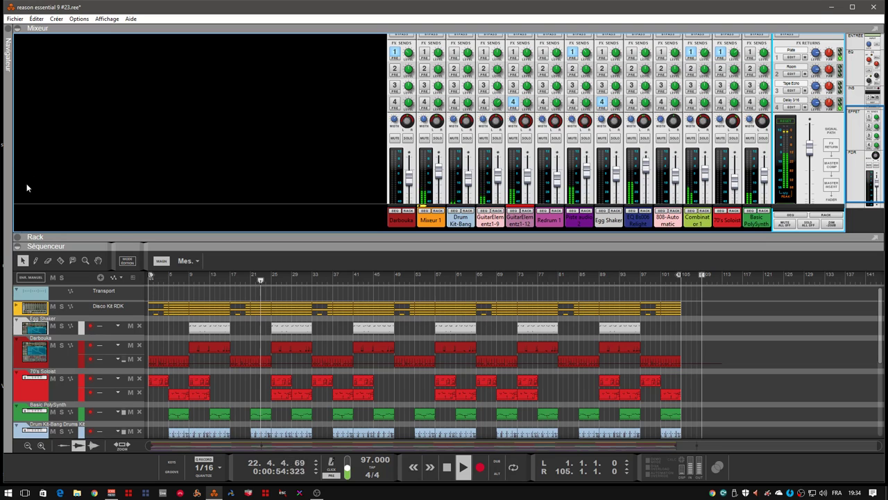
click(18, 29)
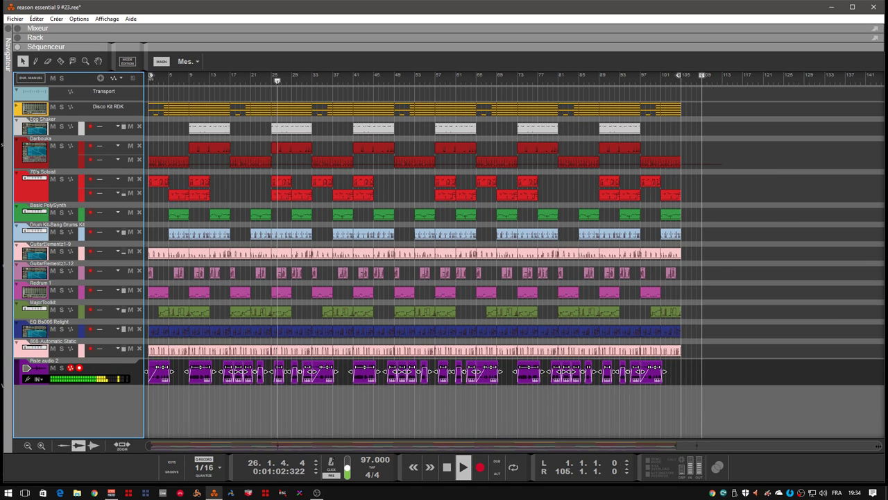
drag(878, 445, 435, 446)
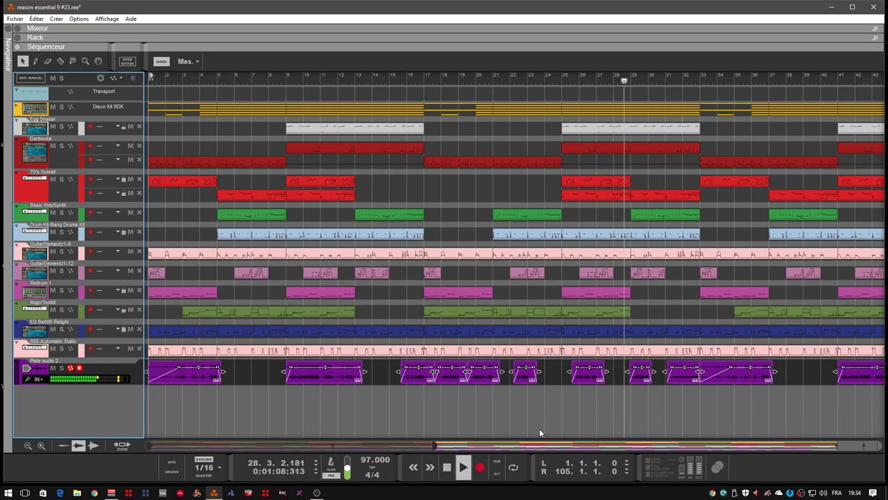
click(39, 447)
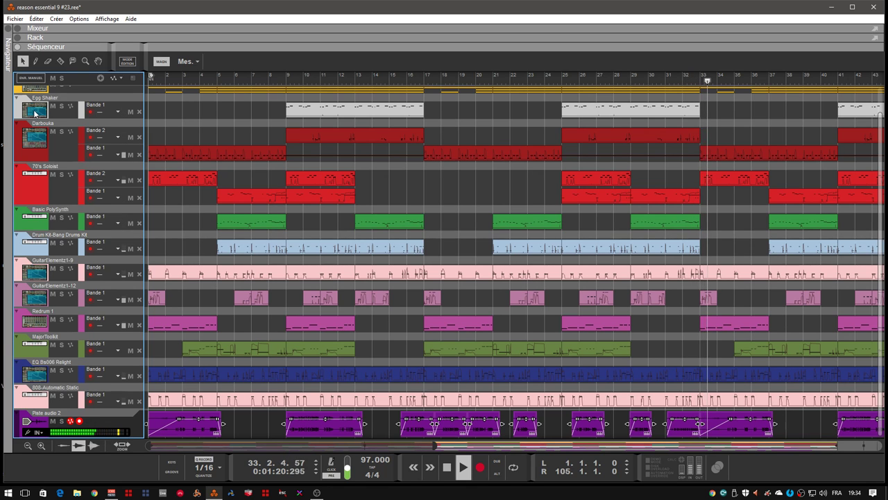
Display the mixer and create a sequencer track for the Master Section from its channel strip.
click(18, 29)
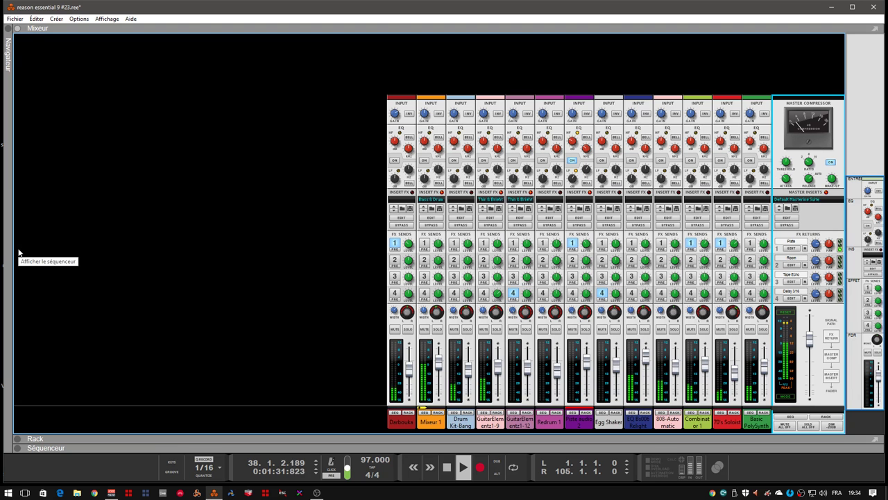
click(18, 250)
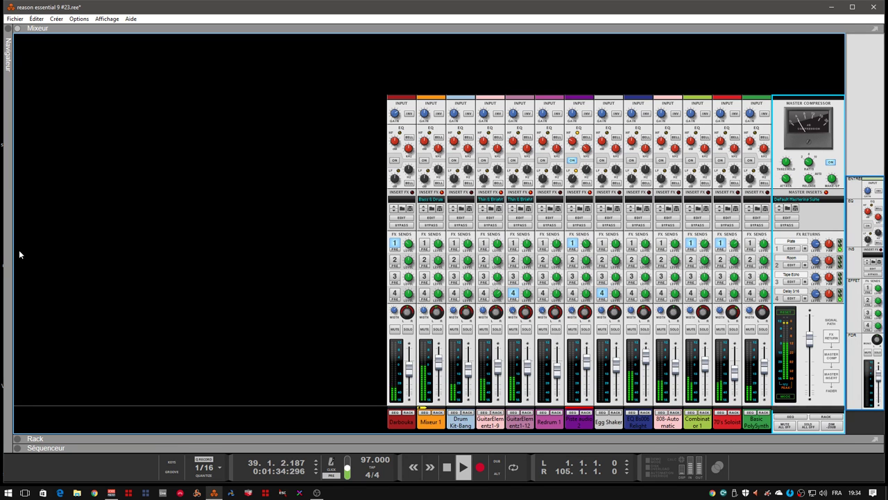
click(804, 416)
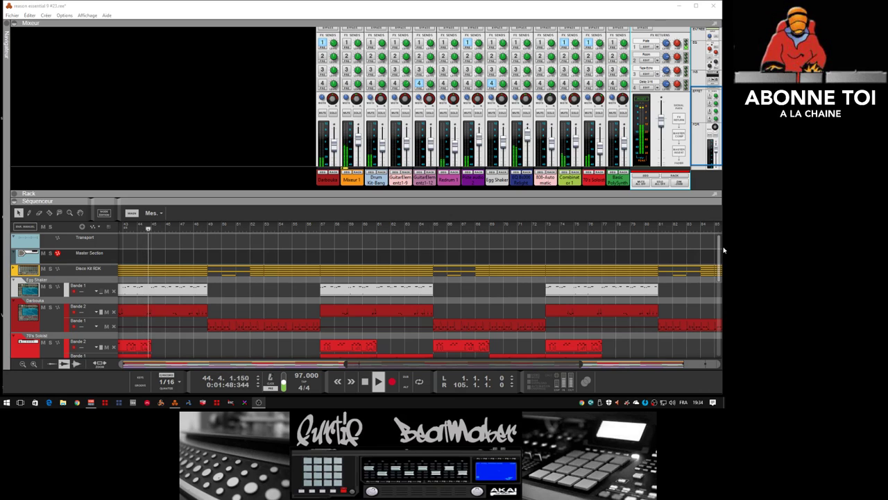
Display the rack alone, hiding the mixer and sequencer, and look through its devices down to the last ones in both columns.
drag(719, 262, 724, 339)
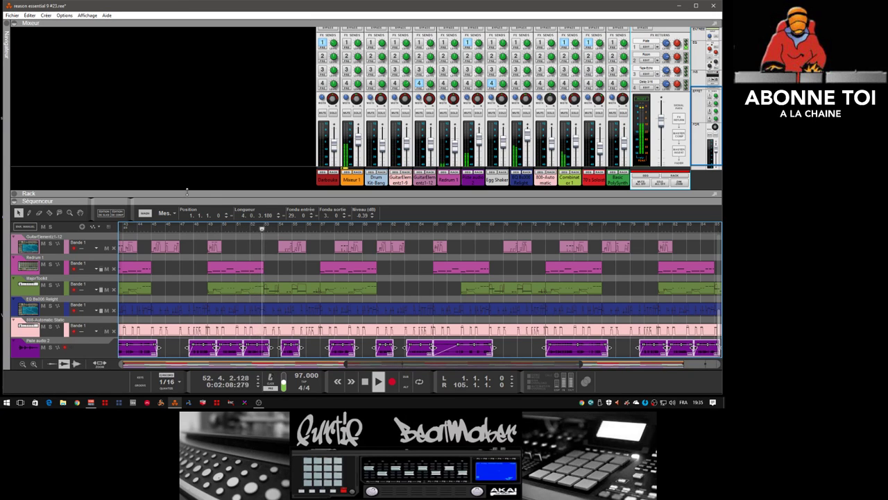
click(15, 193)
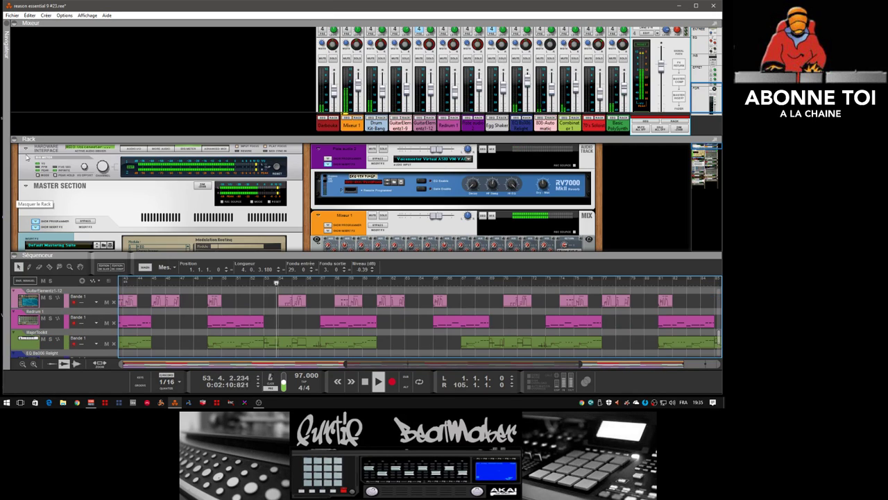
click(14, 25)
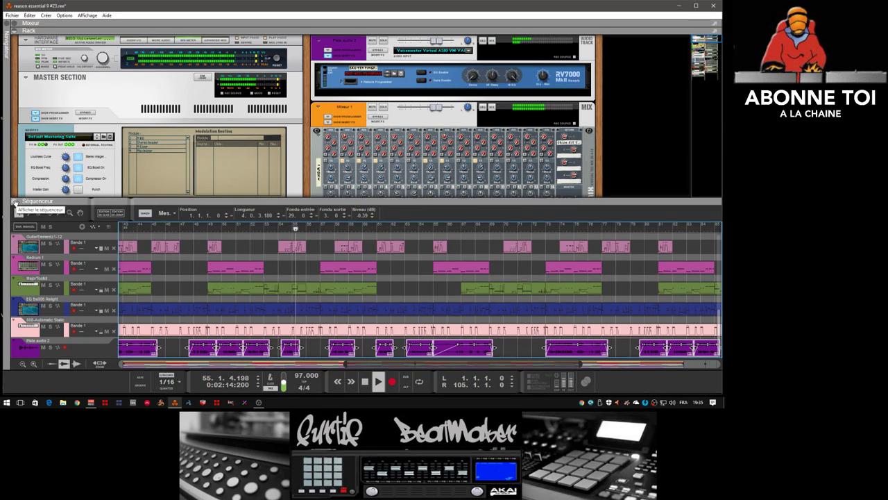
click(15, 203)
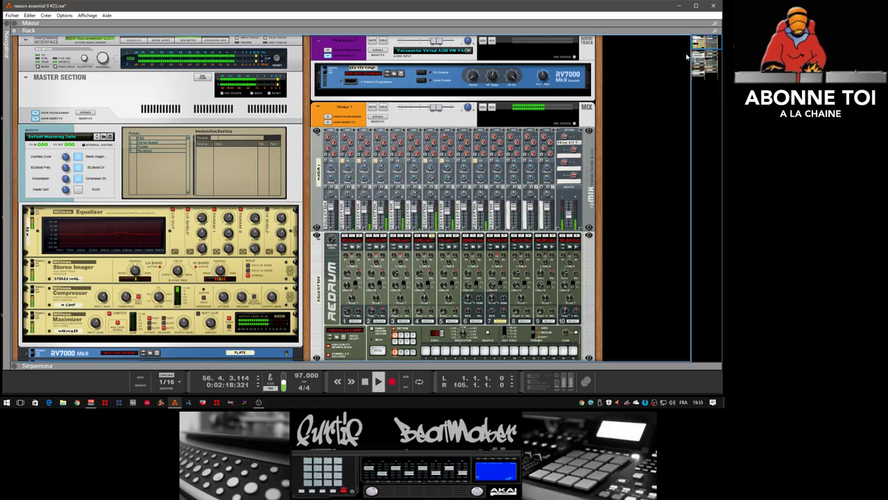
drag(708, 46, 708, 62)
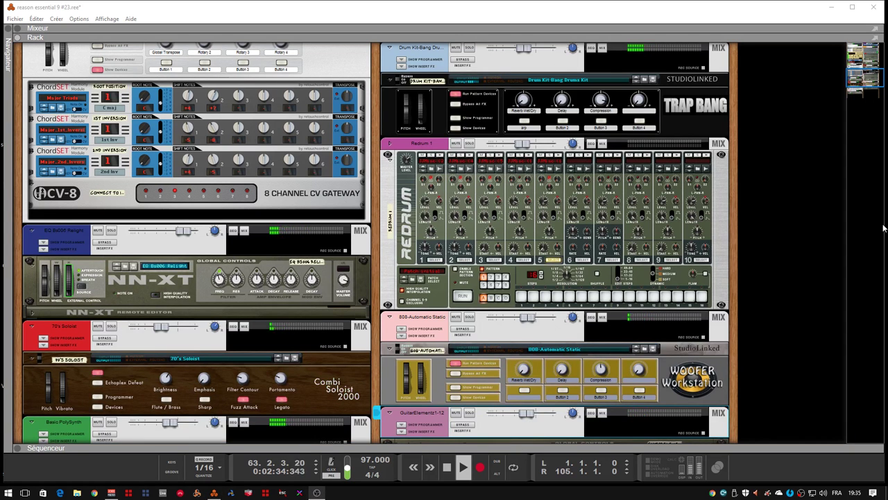
drag(871, 81, 871, 90)
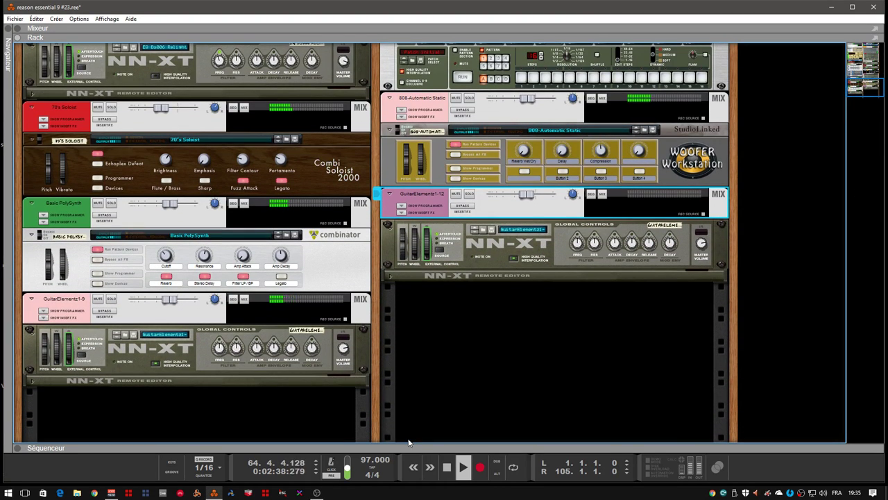
Show the sequencer together with the rack and bring bars 55 to 97 of the arrangement into view.
click(19, 448)
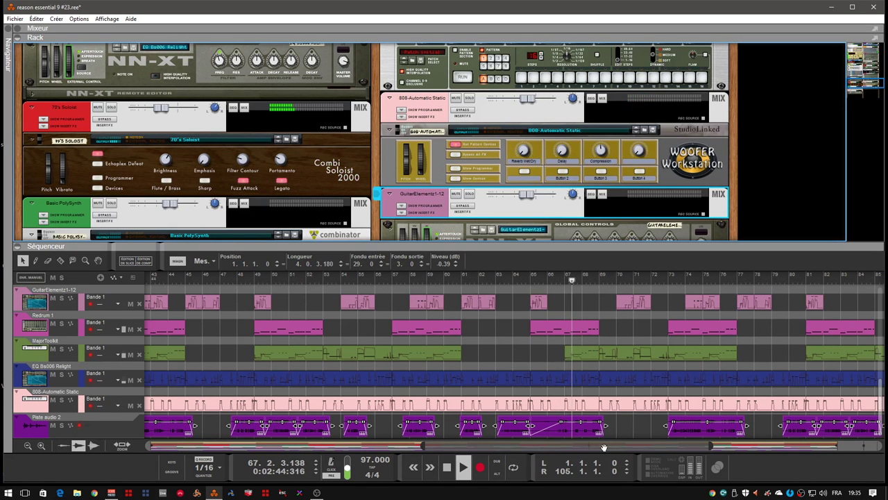
drag(604, 447, 683, 451)
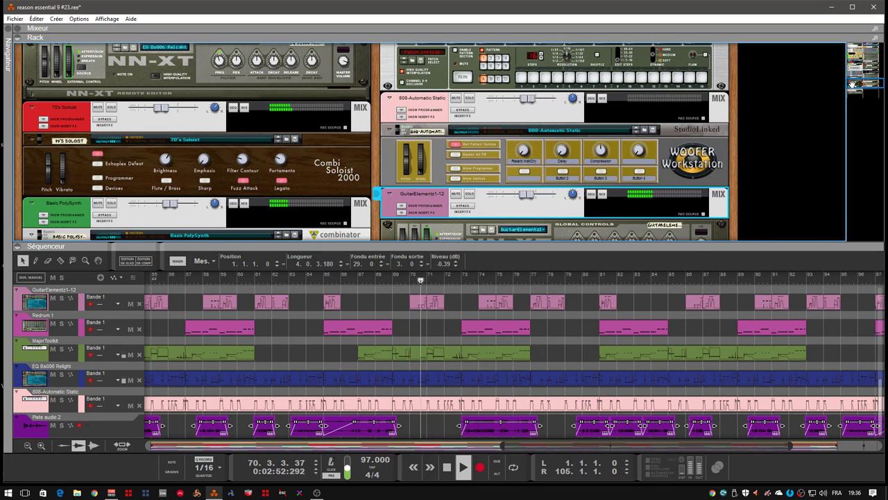
Examine the rack devices, from the Master Section and its mastering effects to the ChordSET modules and the Drum Kit-Bang combinator.
scroll(857, 84, down, 10)
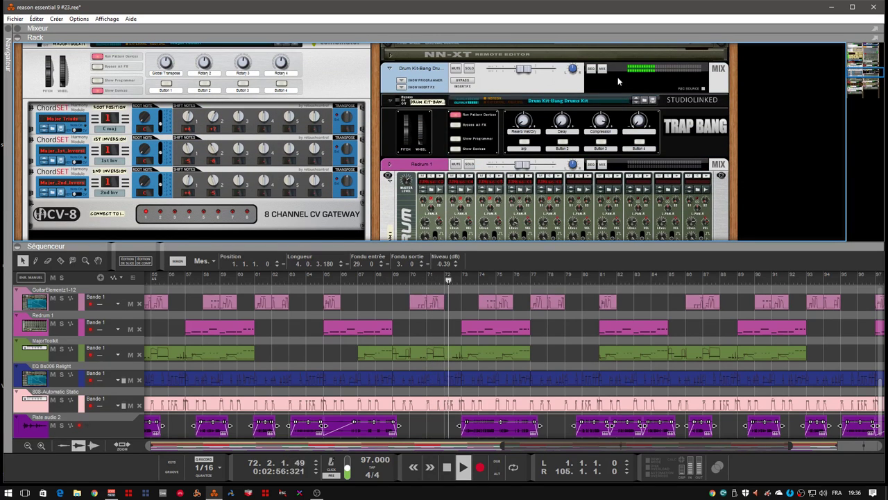
scroll(855, 72, up, 3)
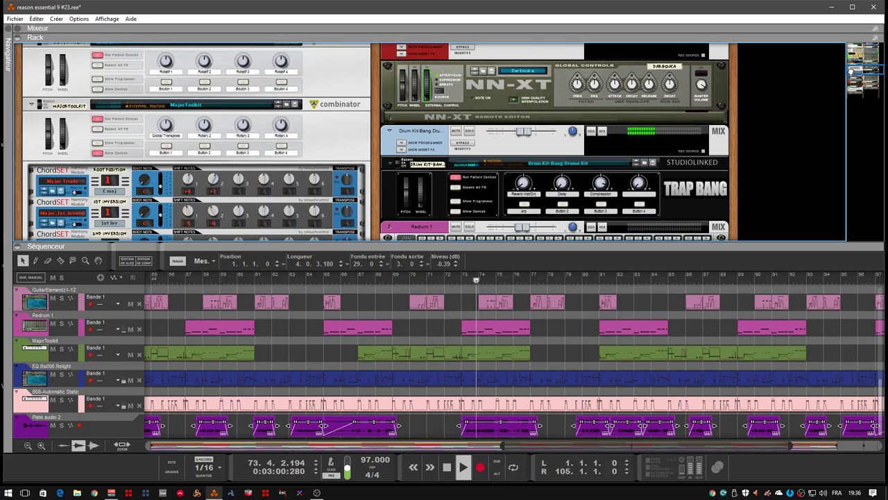
scroll(850, 71, up, 2)
scroll(850, 67, up, 2)
scroll(848, 65, up, 5)
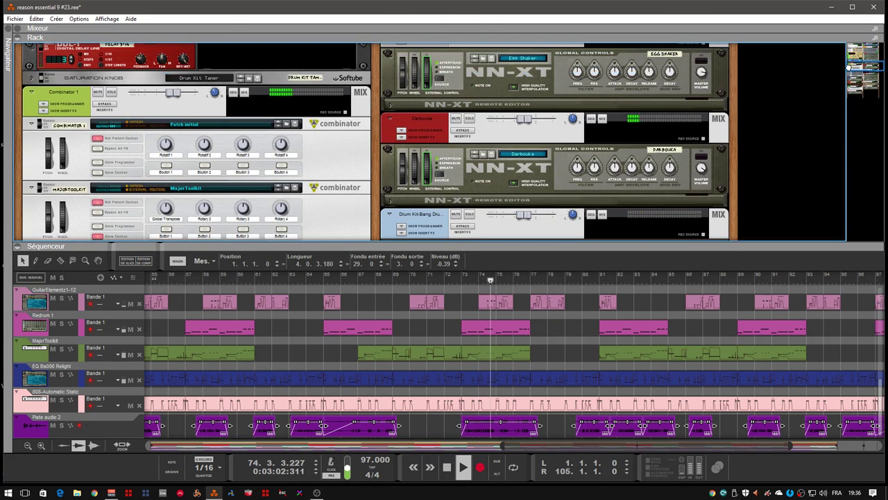
scroll(845, 62, up, 1)
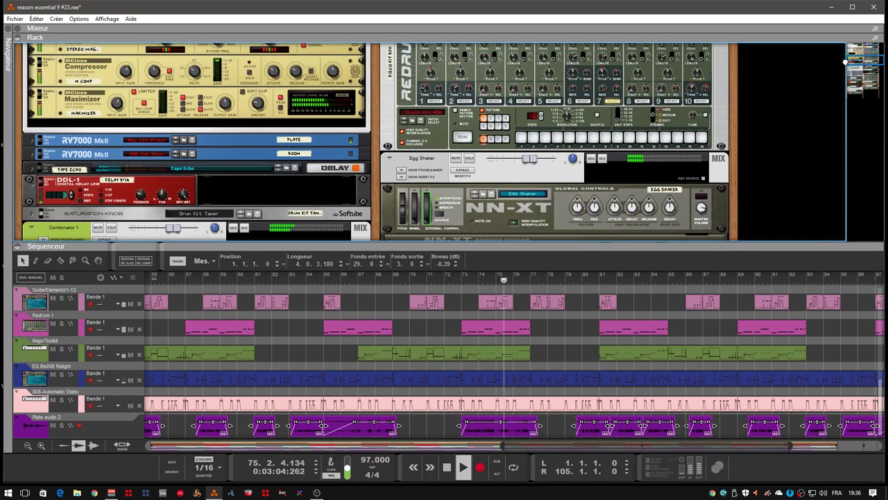
scroll(845, 62, up, 5)
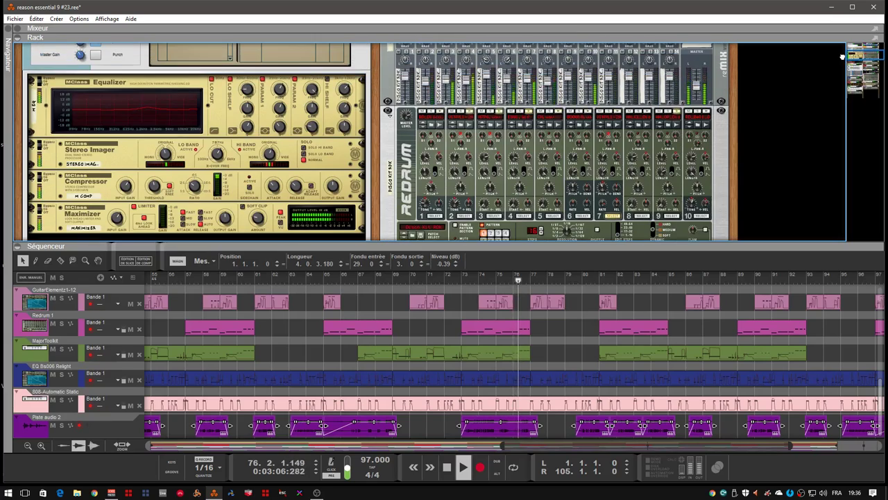
scroll(840, 54, up, 6)
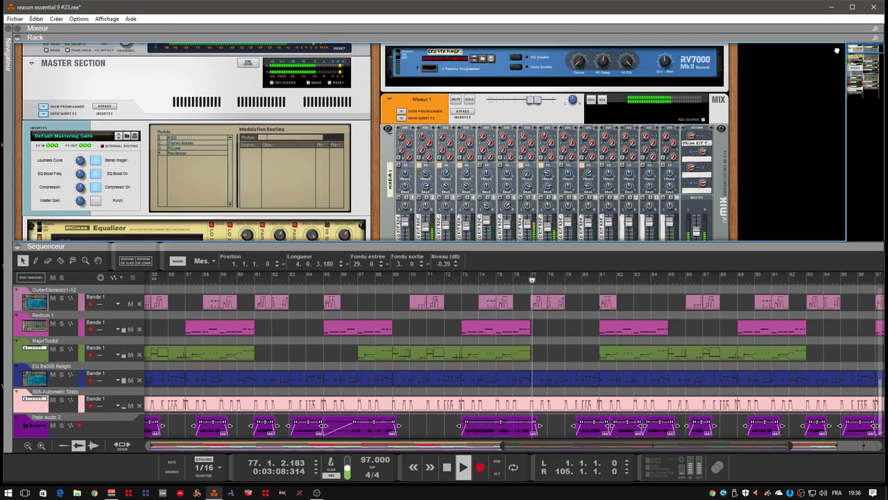
scroll(837, 49, down, 7)
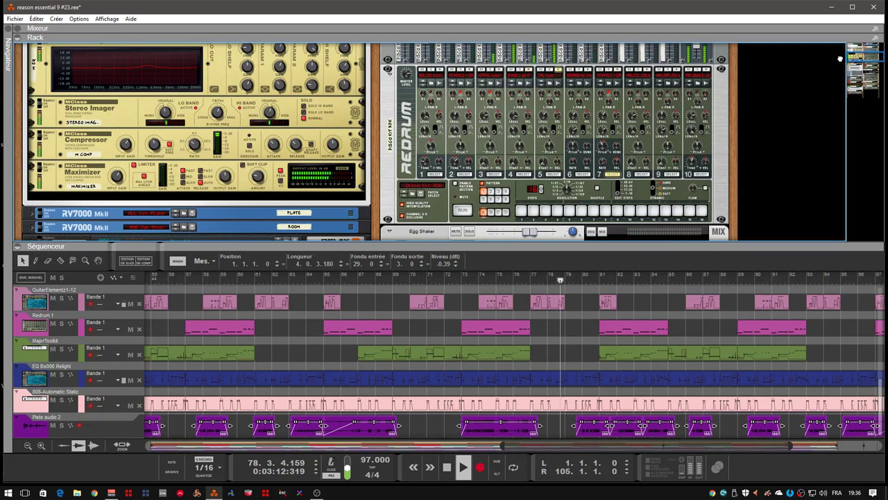
scroll(840, 58, up, 1)
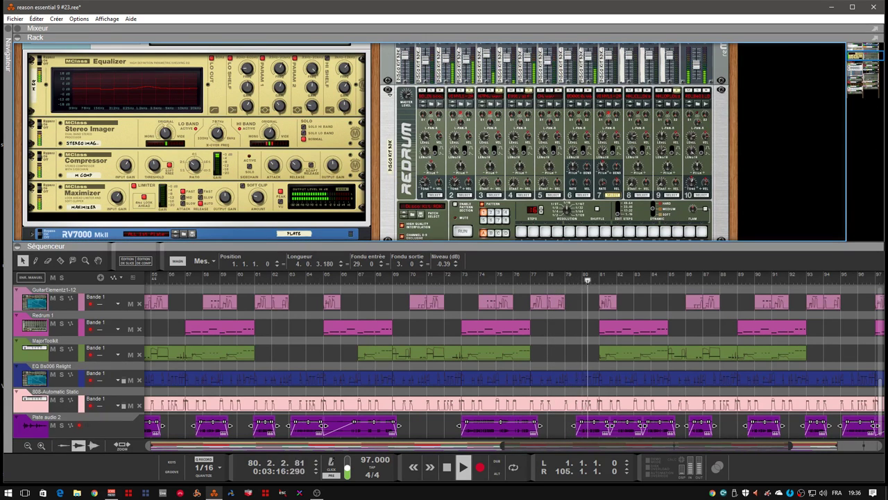
mouse_move(863, 57)
mouse_down()
mouse_move(876, 92)
mouse_move(872, 70)
mouse_up()
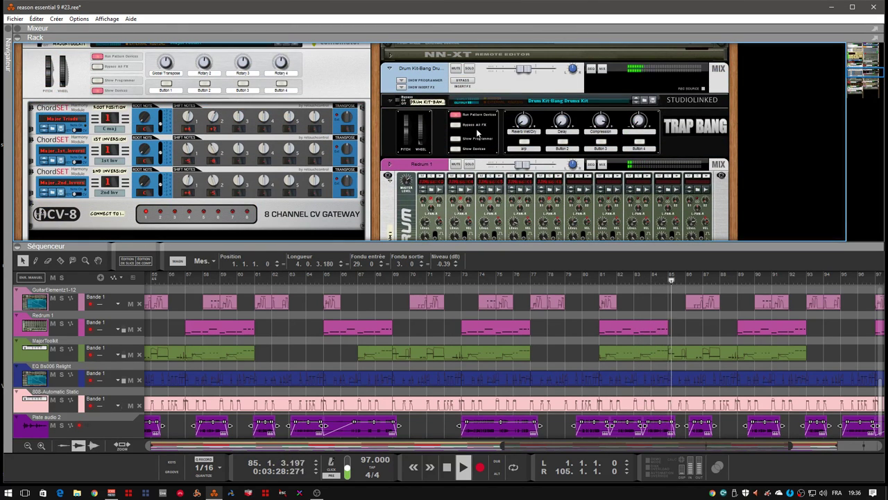
Hide the rack, show the mixer with the sequencer, and zoom in on the end of the arrangement from about bar 97.
click(19, 39)
click(19, 29)
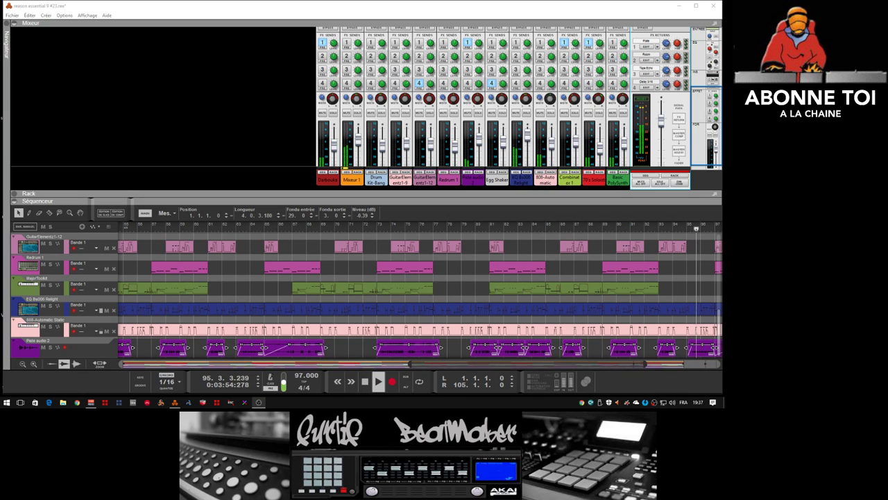
click(425, 364)
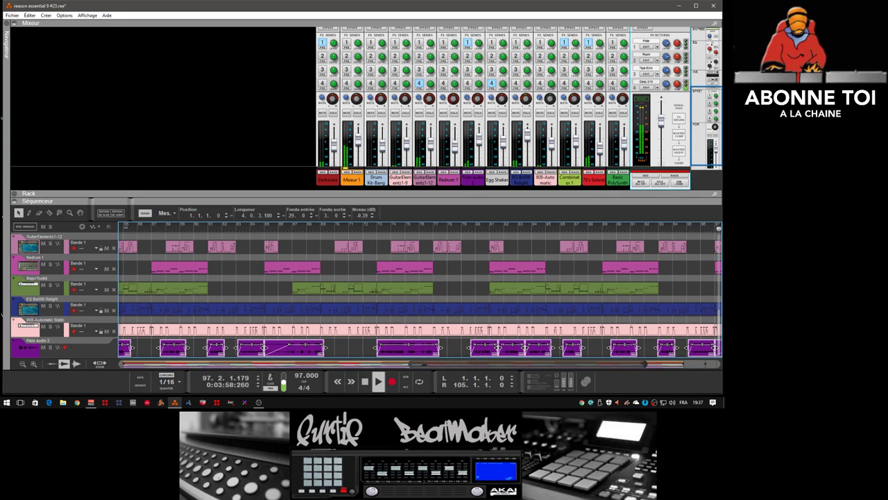
drag(425, 364, 566, 355)
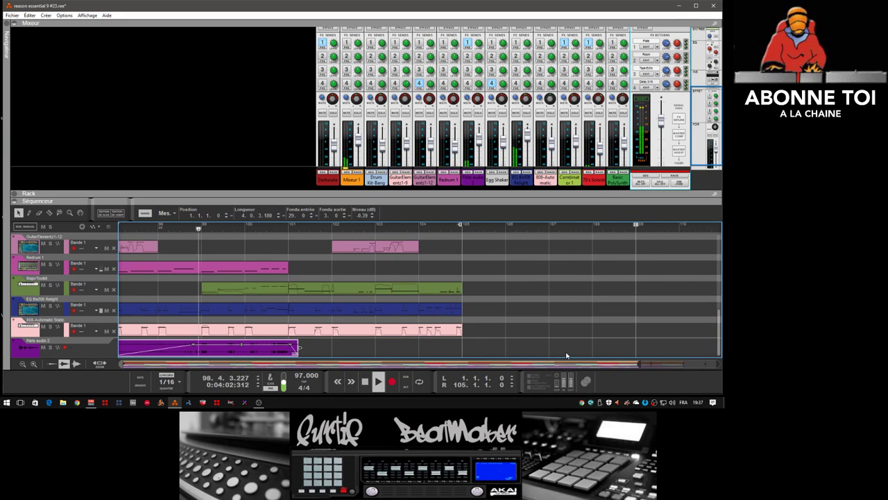